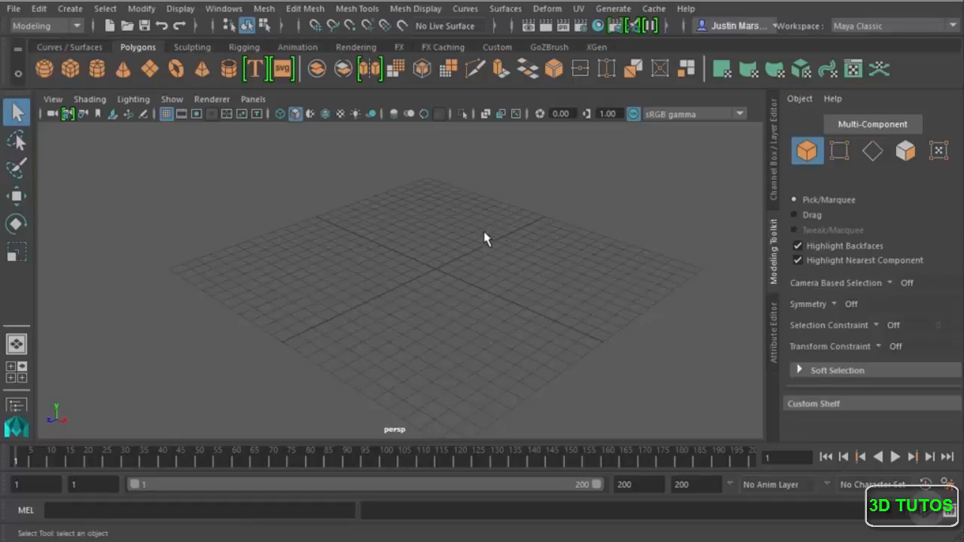
Open the Project Window and examine the default project's primary folder locations, such as Scenes, Source Images, Sound, Scripts, Movies and AutoSave.
{"action": "left_click", "coordinate": [14, 8]}
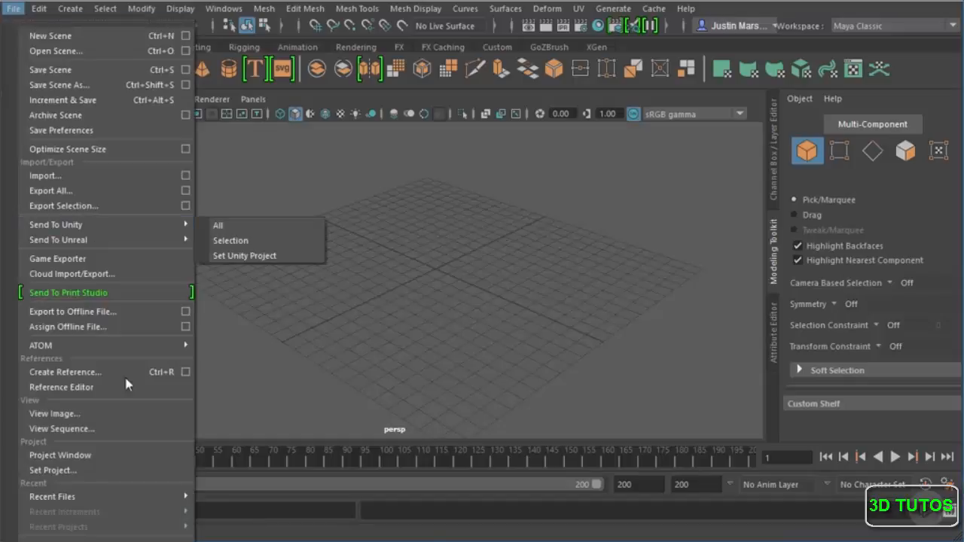
{"action": "left_click", "coordinate": [79, 456]}
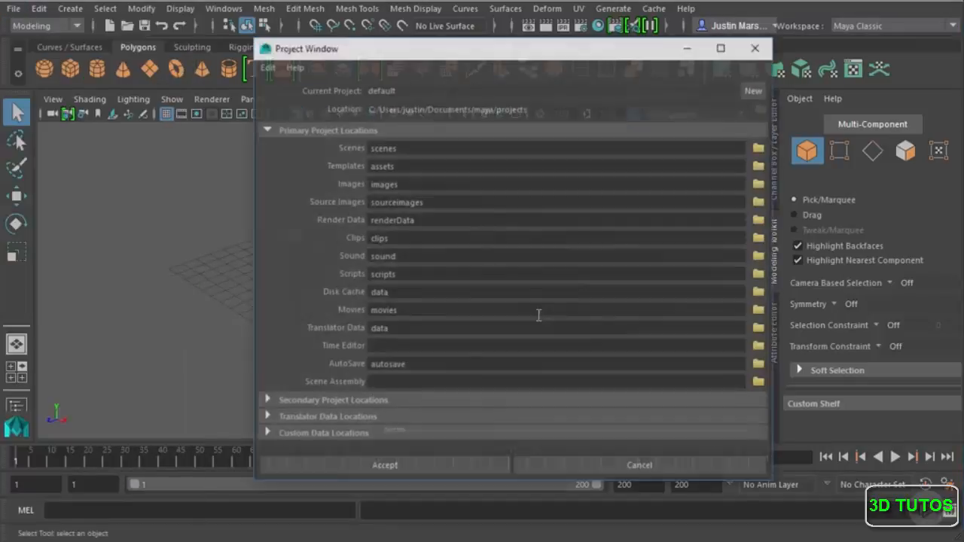
{"action": "left_click_drag", "start_coordinate": [597, 53], "coordinate": [571, 54]}
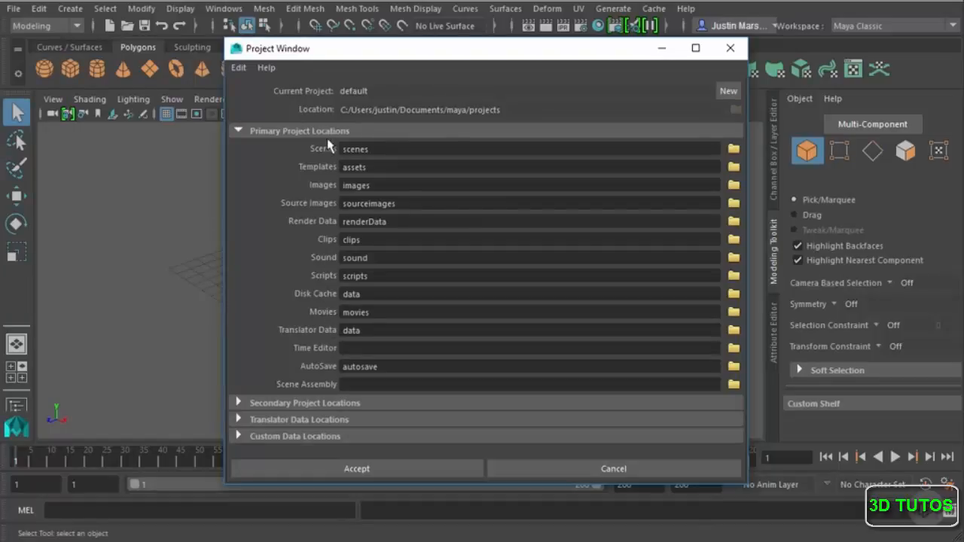
{"action": "double_click", "coordinate": [383, 147]}
{"action": "double_click", "coordinate": [364, 185]}
{"action": "key", "text": "Tab"}
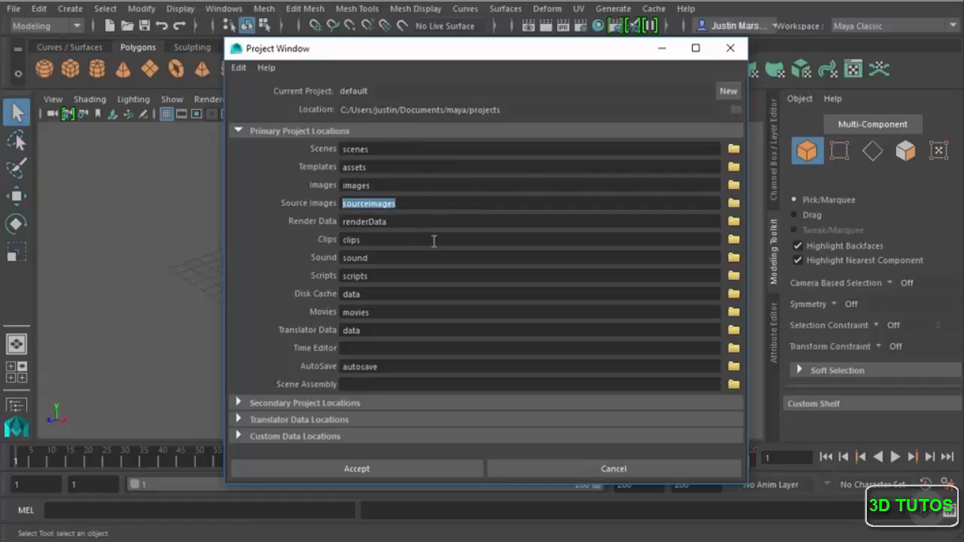
{"action": "double_click", "coordinate": [395, 261]}
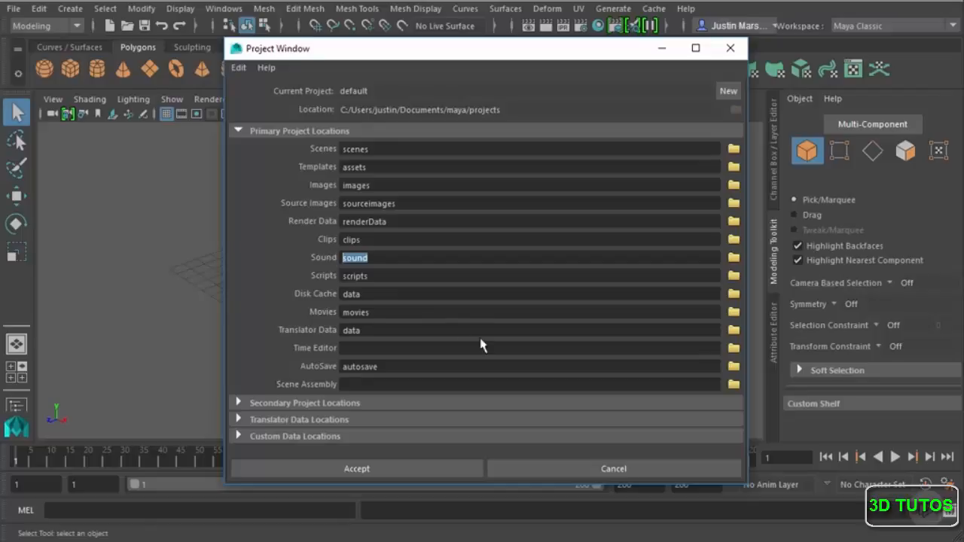
{"action": "double_click", "coordinate": [399, 278]}
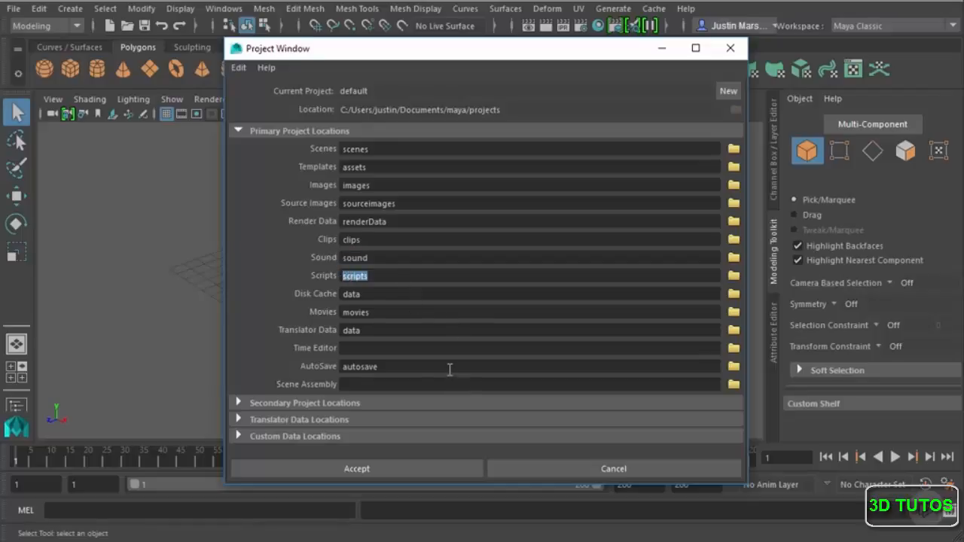
{"action": "double_click", "coordinate": [383, 312]}
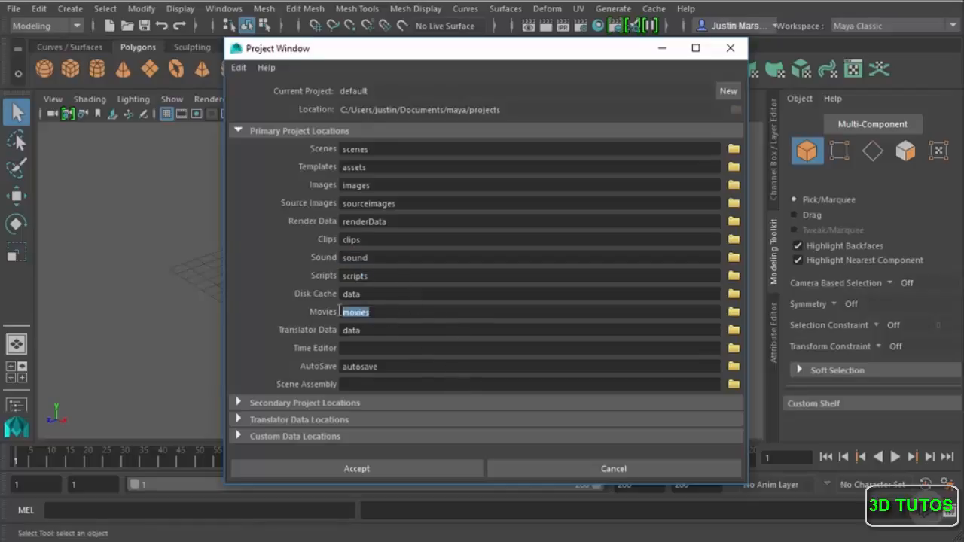
{"action": "double_click", "coordinate": [382, 368]}
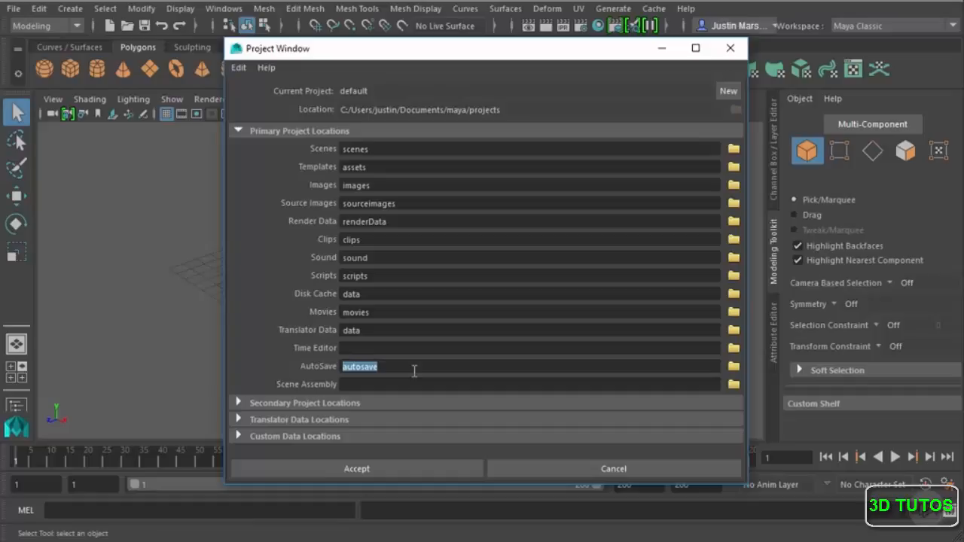
{"action": "left_click", "coordinate": [404, 366]}
Start a new project in the Project Window and set its location to C:/.
{"action": "left_click", "coordinate": [727, 92]}
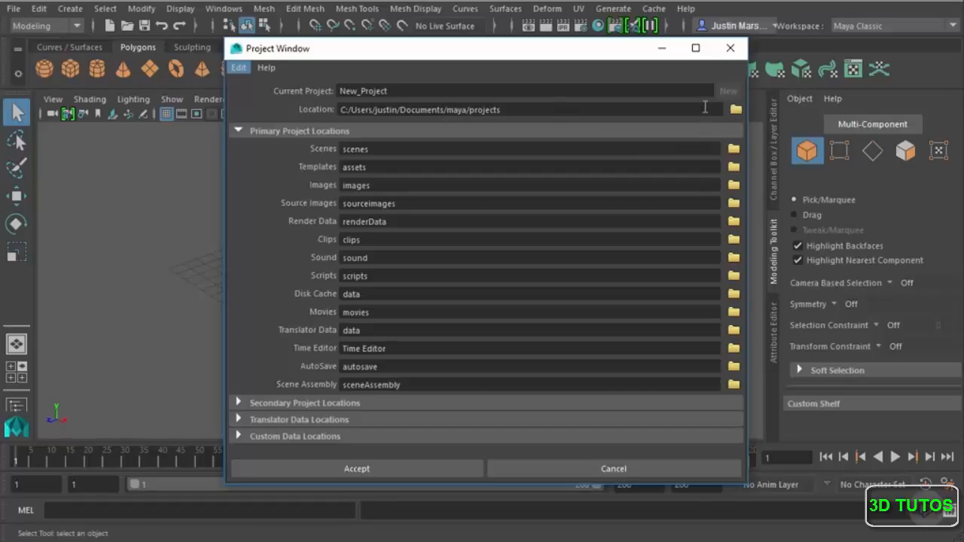
{"action": "left_click", "coordinate": [735, 110]}
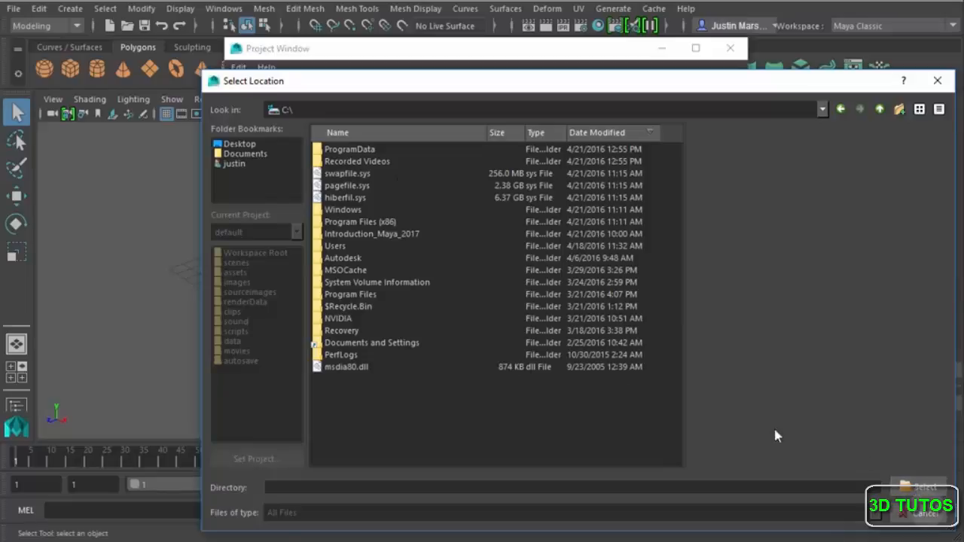
{"action": "left_click", "coordinate": [920, 488]}
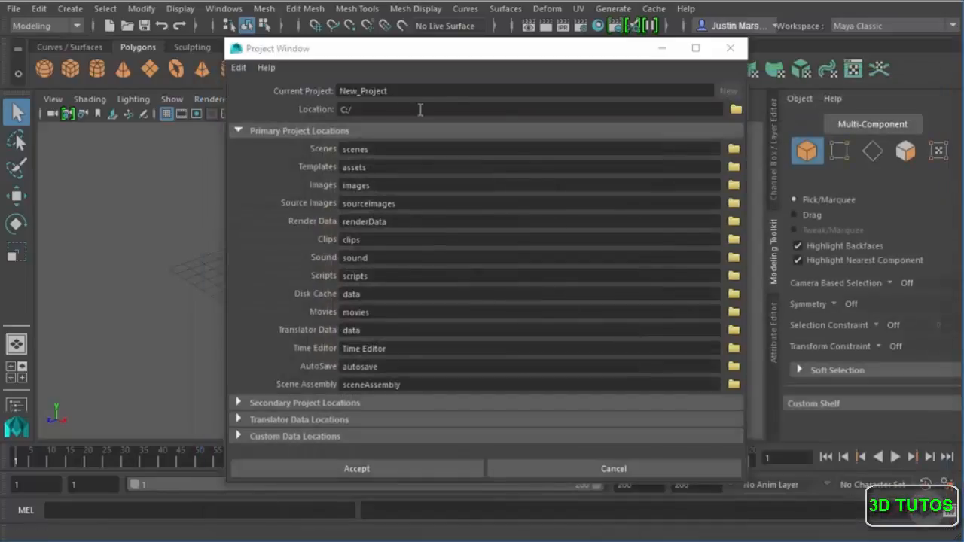
Name the new project maya_intro_2017 and accept it, keeping the default folder names.
{"action": "double_click", "coordinate": [402, 90]}
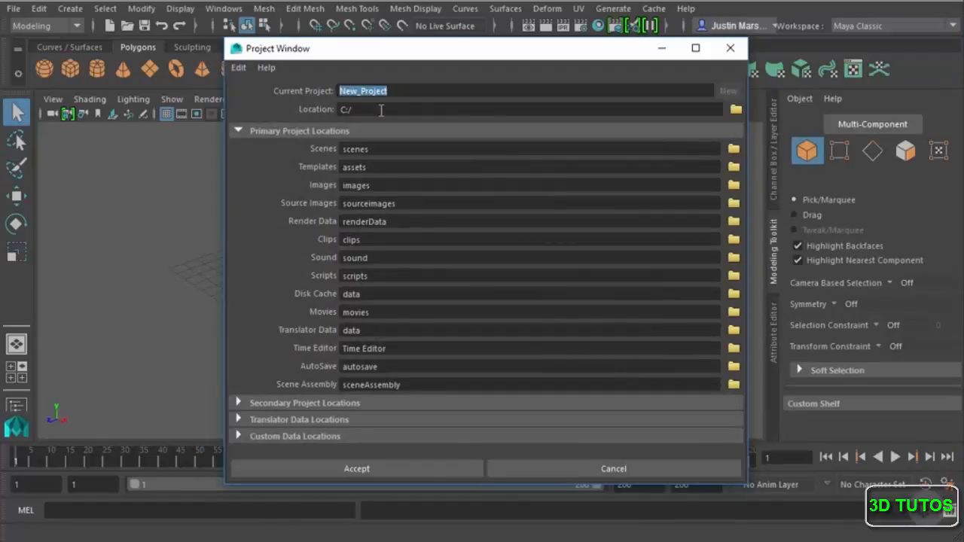
{"action": "type", "text": "maya_intro"}
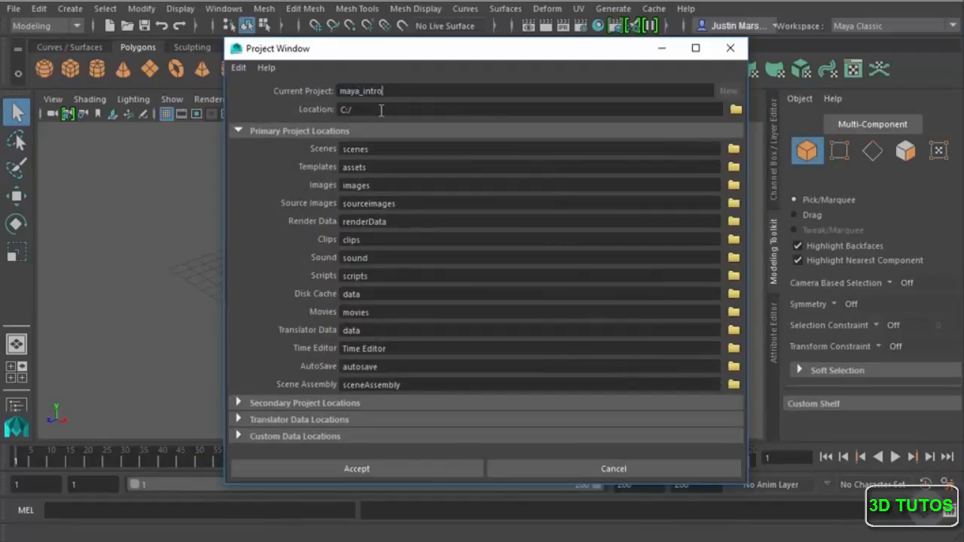
{"action": "type", "text": "_2017"}
{"action": "left_click", "coordinate": [387, 110]}
{"action": "left_click_drag", "start_coordinate": [424, 93], "coordinate": [323, 100]}
{"action": "key", "text": "Tab"}
{"action": "left_click", "coordinate": [414, 468]}
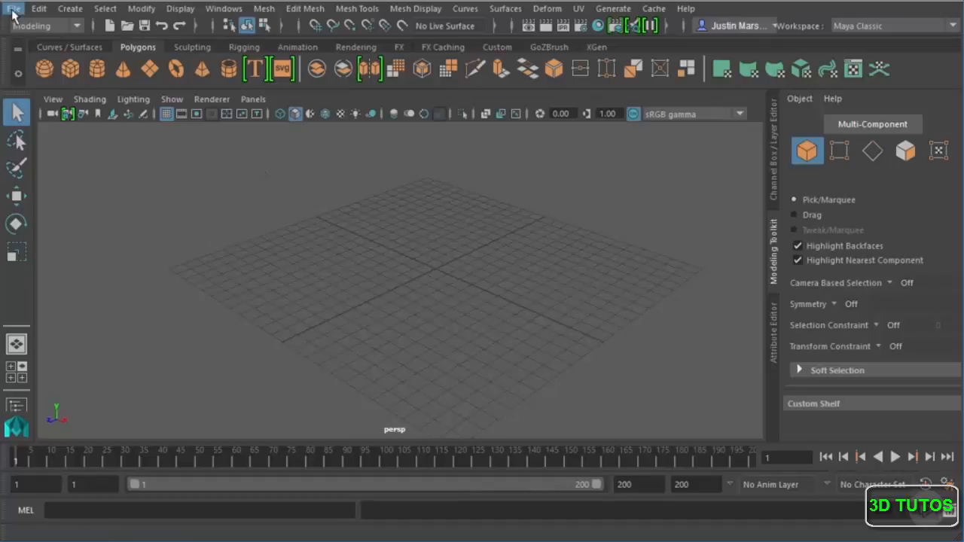
Create a polygon cube at the centre of the grid.
{"action": "left_click", "coordinate": [70, 68]}
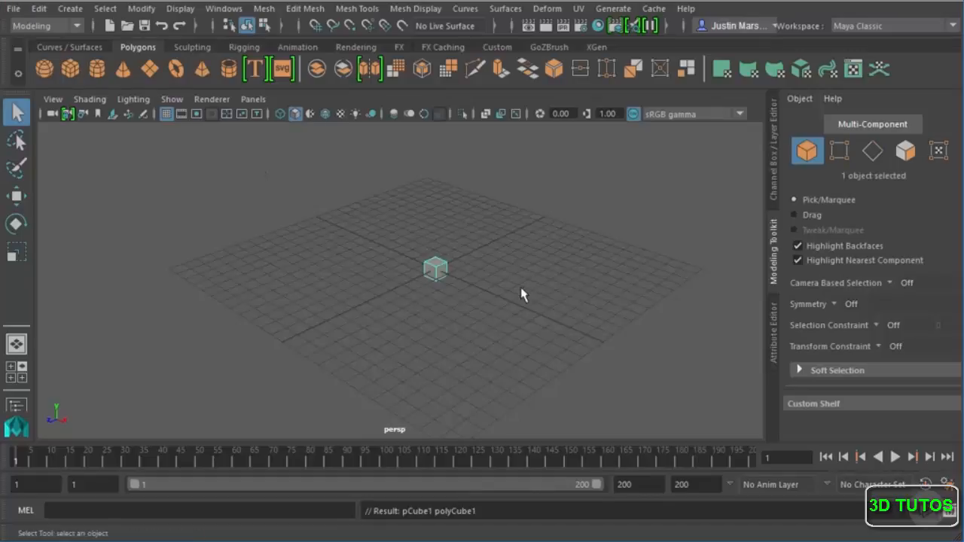
{"action": "scroll", "coordinate": [463, 269], "scroll_direction": "up", "scroll_amount": 3}
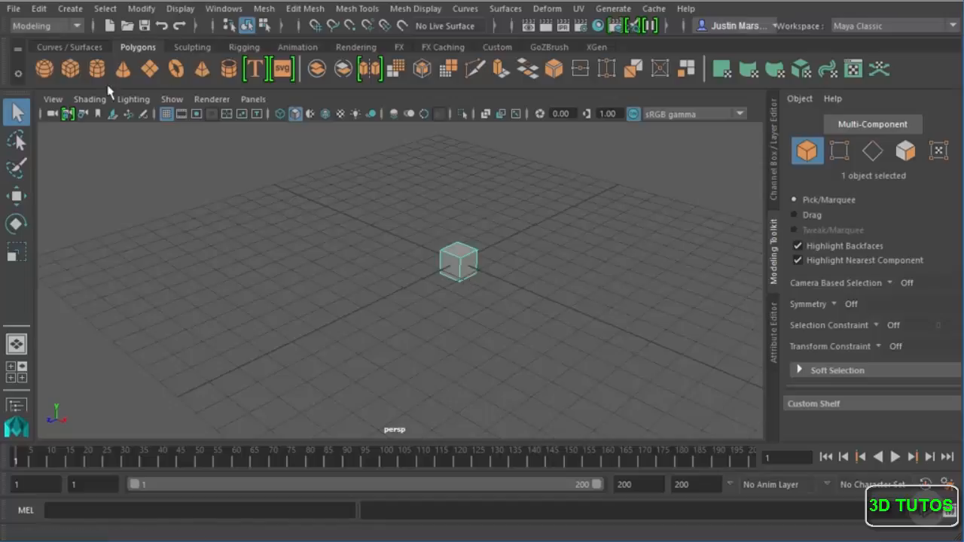
Begin saving the scene in the maya_intro_2017 project's scenes folder, with Maya ASCII as the file type.
{"action": "left_click", "coordinate": [14, 10]}
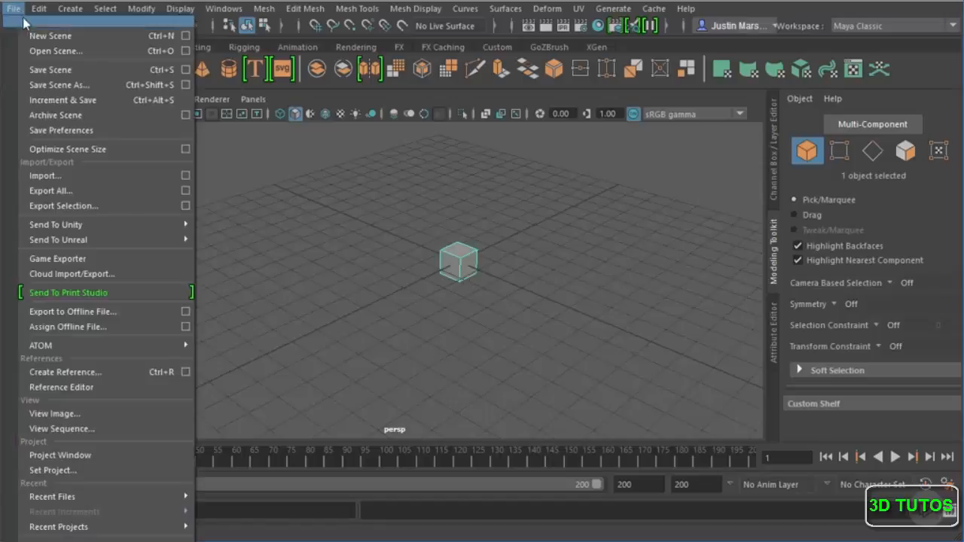
{"action": "left_click", "coordinate": [60, 69]}
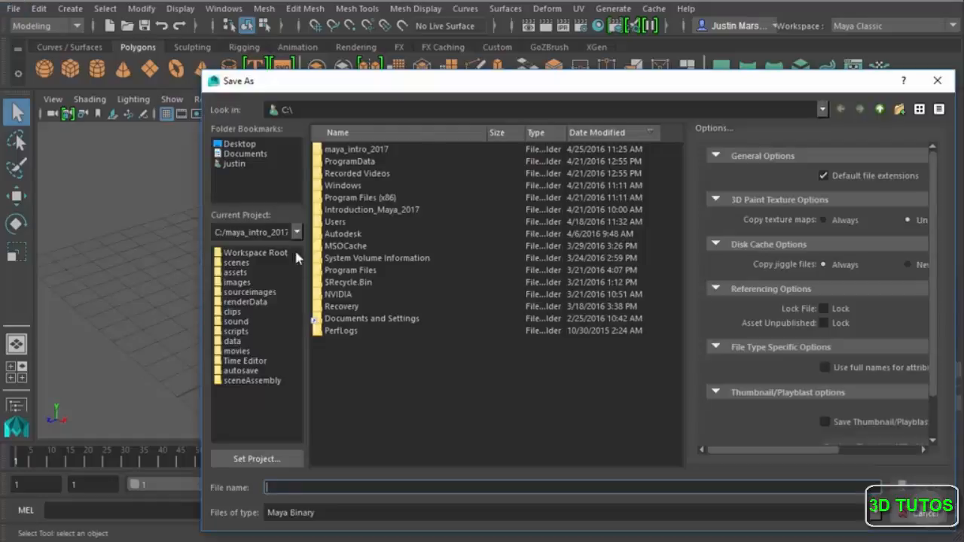
{"action": "left_click", "coordinate": [254, 233]}
{"action": "left_click", "coordinate": [257, 234]}
{"action": "left_click", "coordinate": [246, 262]}
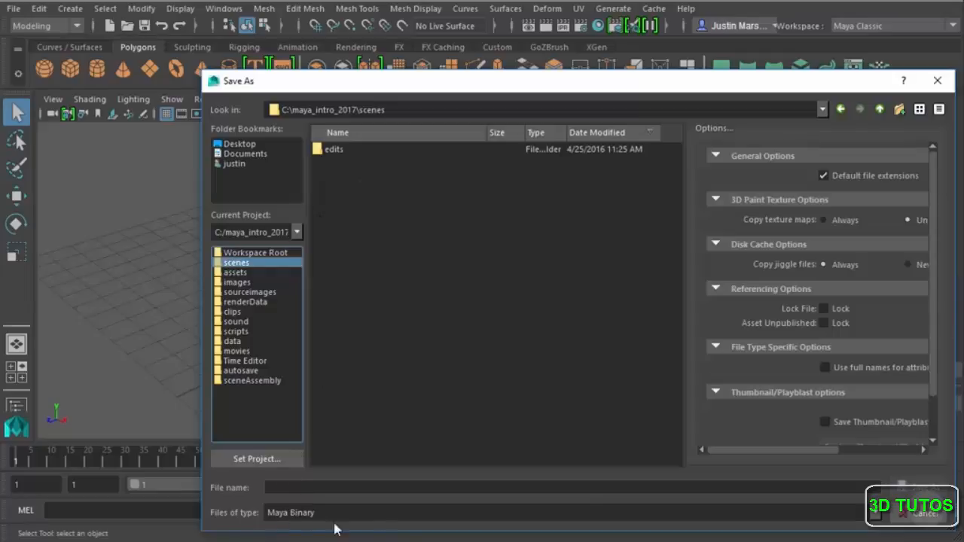
{"action": "left_click", "coordinate": [314, 514]}
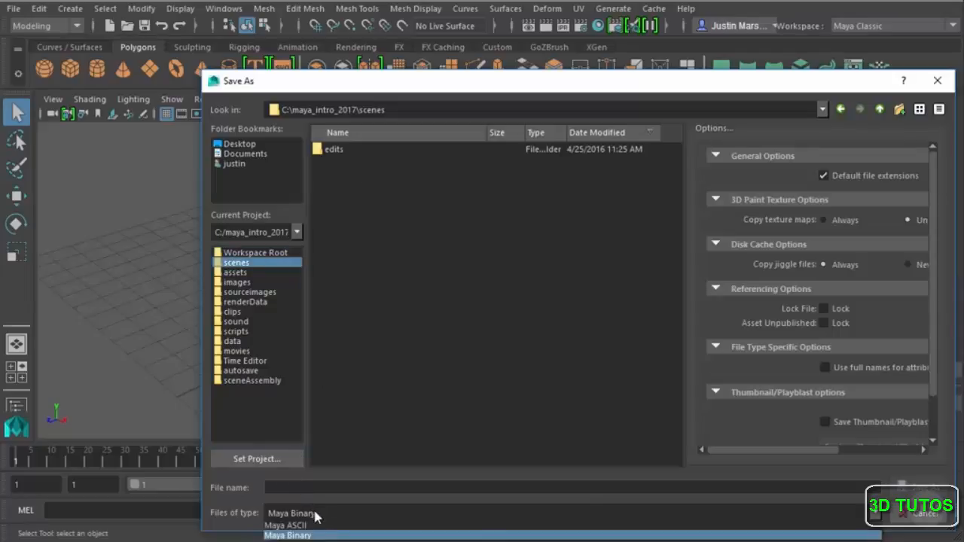
{"action": "left_click", "coordinate": [309, 526]}
Name the scene file cubeTest and save it.
{"action": "left_click", "coordinate": [316, 487]}
{"action": "type", "text": "cubeTtest"}
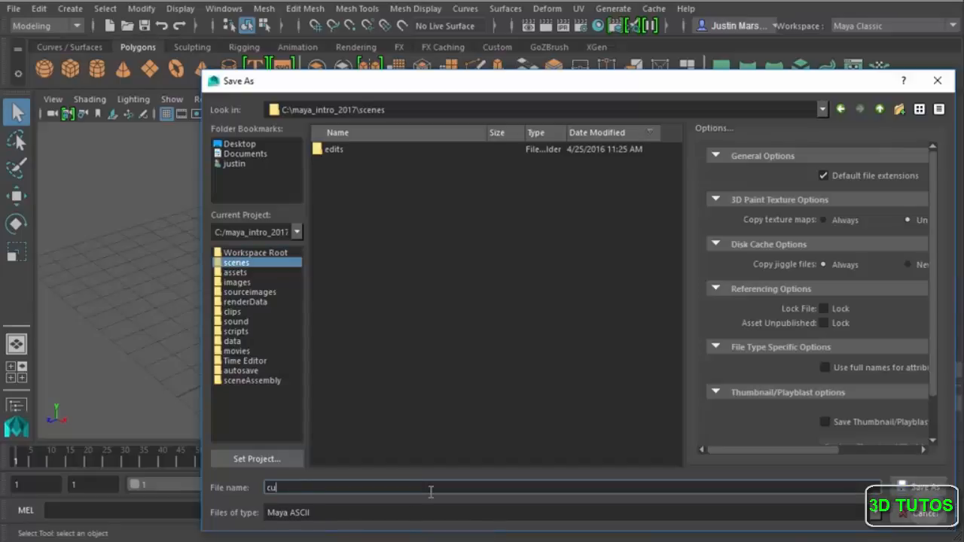
{"action": "key", "text": "BackSpace"}
{"action": "key", "text": "BackSpace"}
{"action": "key", "text": "BackSpace"}
{"action": "key", "text": "BackSpace"}
{"action": "type", "text": "est"}
{"action": "left_click", "coordinate": [923, 487]}
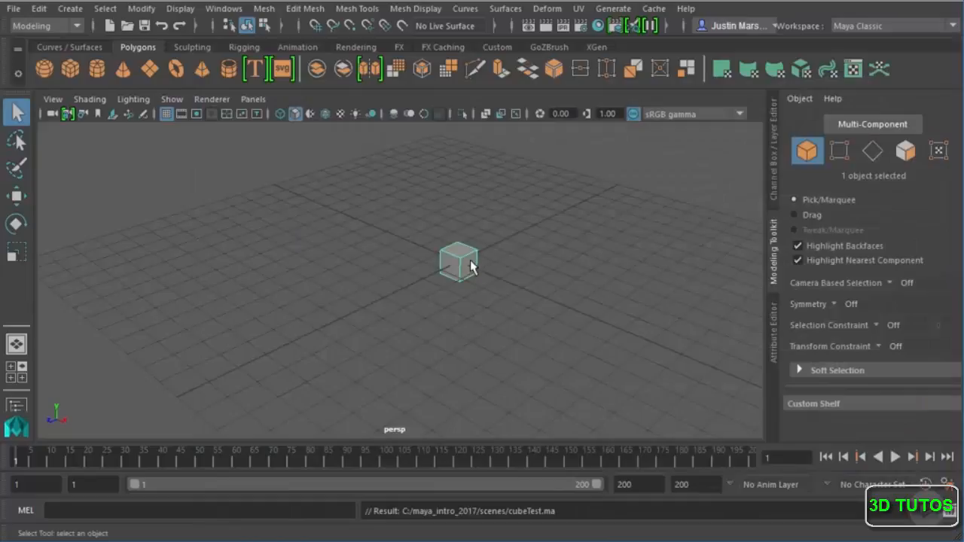
Scale the cube uniformly by about 2.6 and save the scene as a new version named cubeTest_2.ma.
{"action": "key", "text": "r"}
{"action": "left_click_drag", "start_coordinate": [460, 262], "coordinate": [500, 273]}
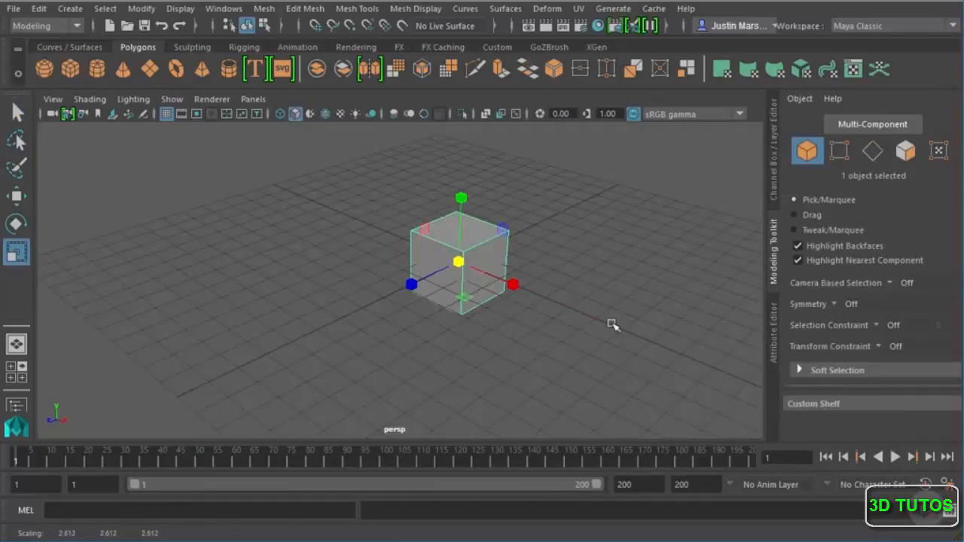
{"action": "left_click", "coordinate": [14, 9]}
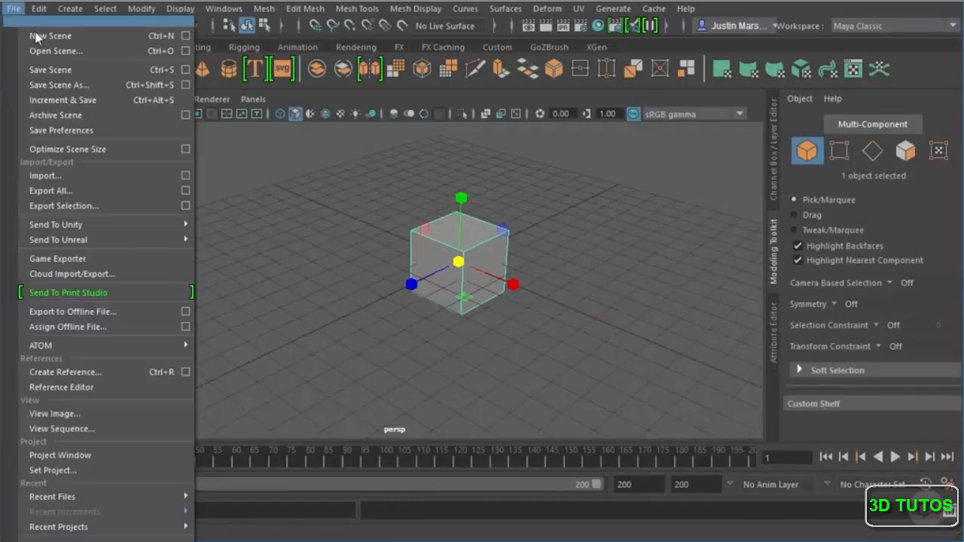
{"action": "left_click", "coordinate": [75, 85]}
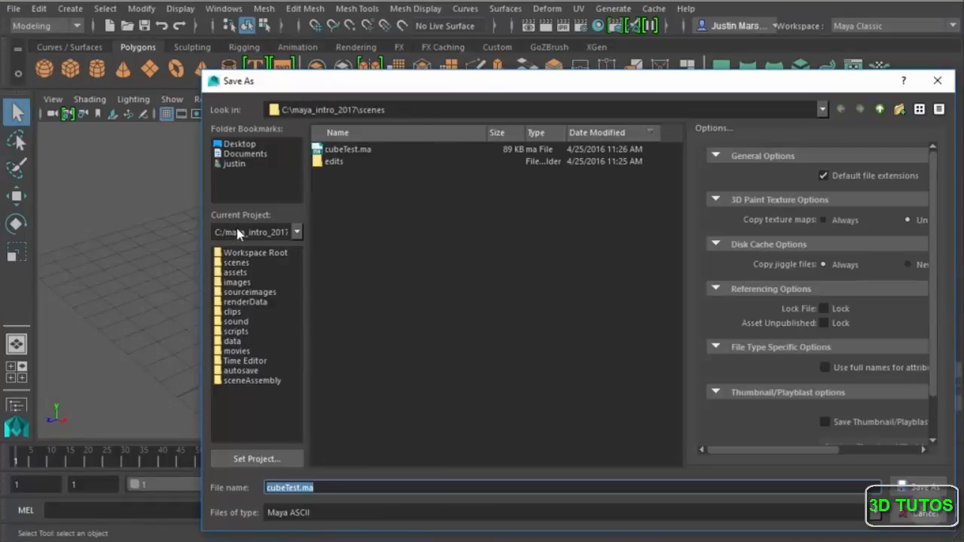
{"action": "left_click", "coordinate": [300, 487]}
{"action": "type", "text": "_1"}
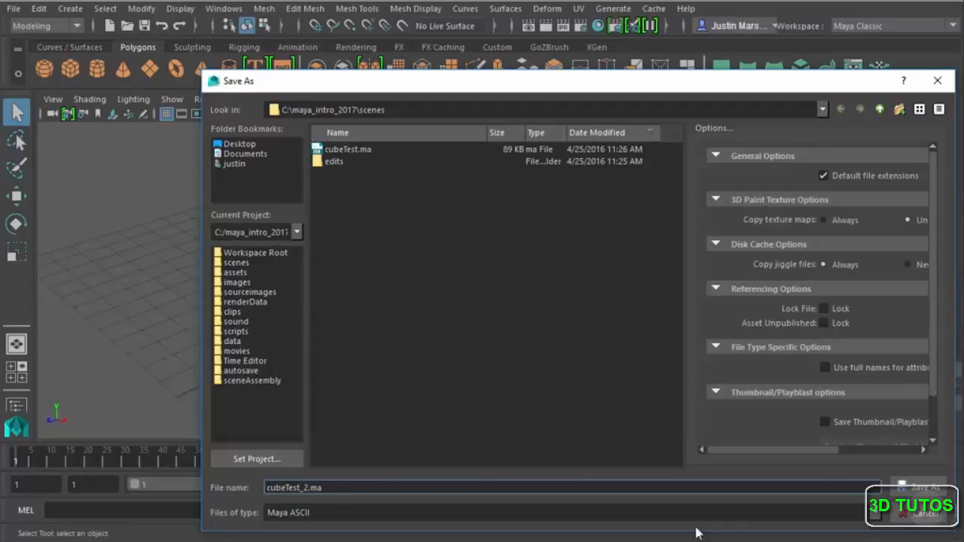
{"action": "left_click", "coordinate": [914, 488]}
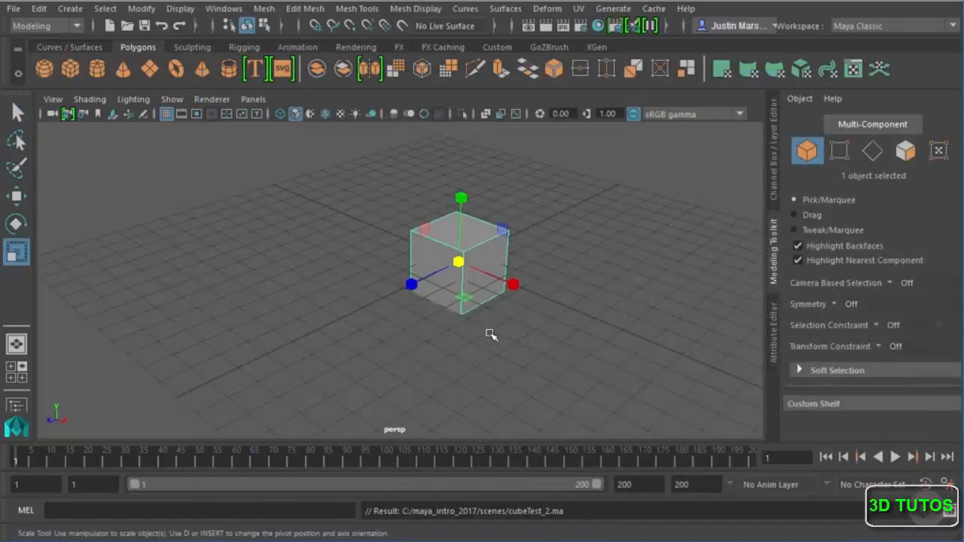